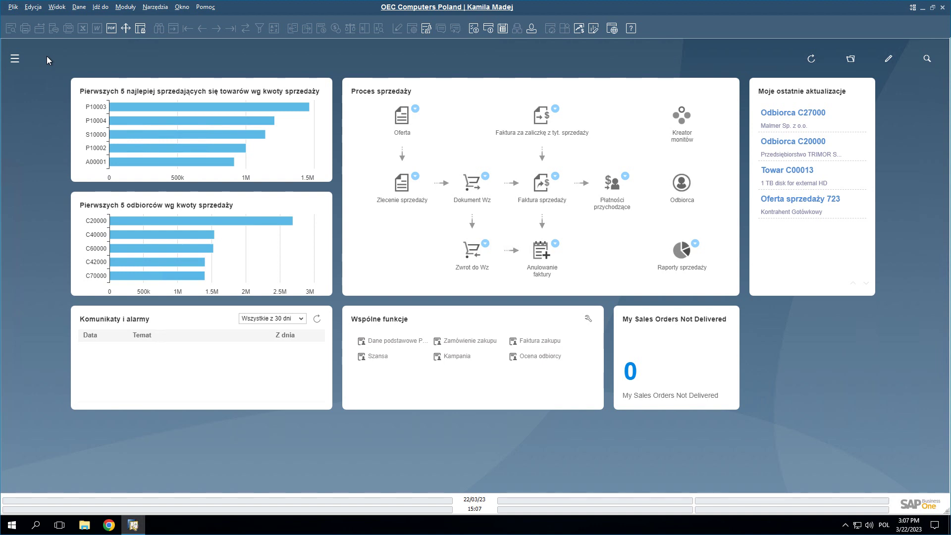
Open the sales order for Malmer Sp. z o.o. and copy it to a delivery document (Dokument Wz)
{"action": "left_click", "coordinate": [15, 60]}
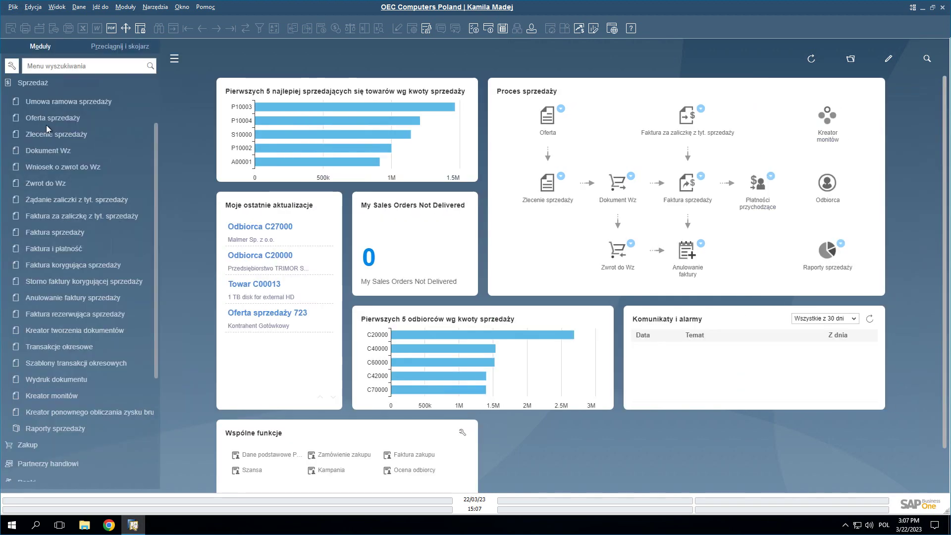
{"action": "left_click", "coordinate": [53, 135]}
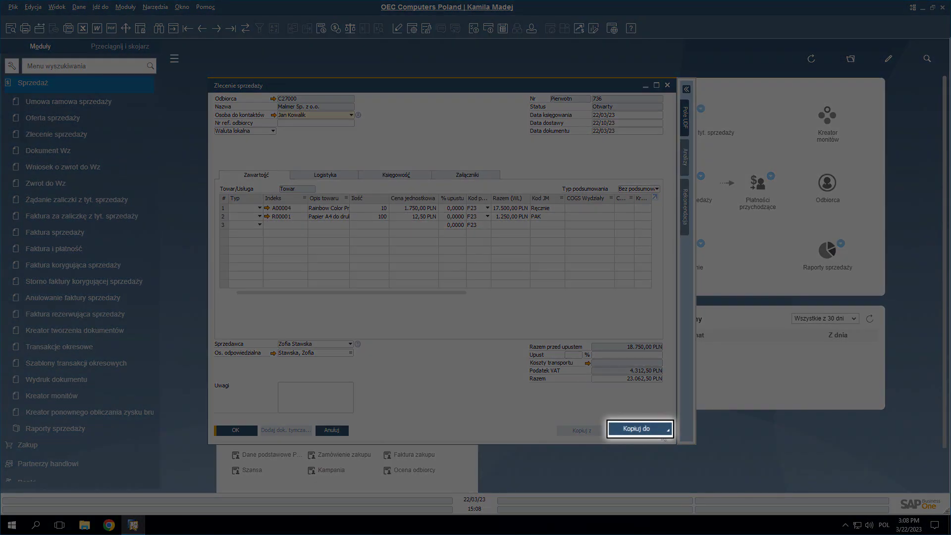
{"action": "left_click", "coordinate": [663, 438]}
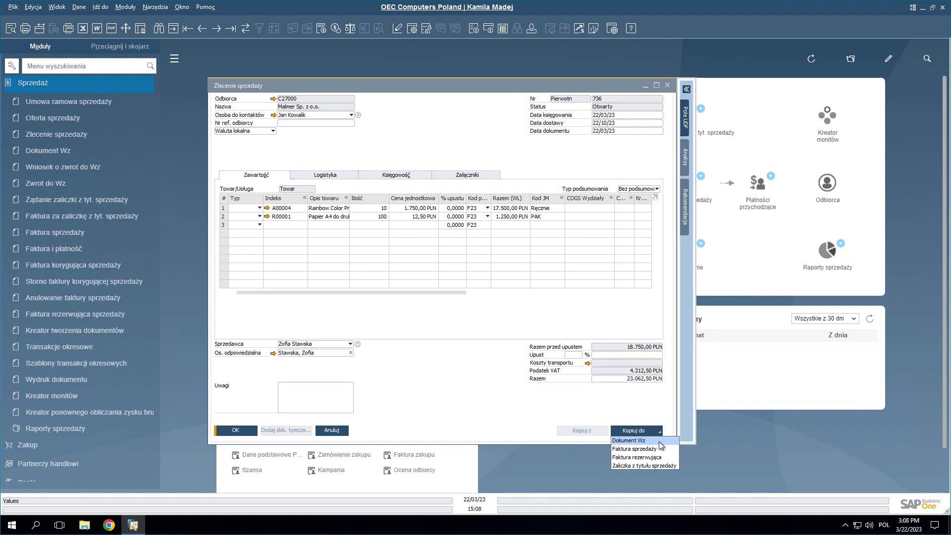
{"action": "left_click", "coordinate": [659, 441]}
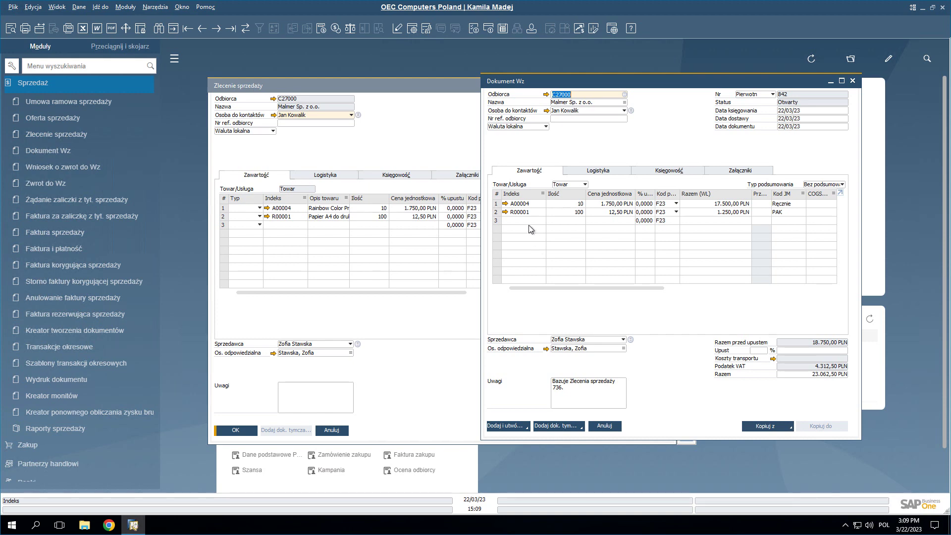
Arrange the sales order and delivery document windows side by side
{"action": "left_click_drag", "start_coordinate": [411, 88], "coordinate": [222, 87]}
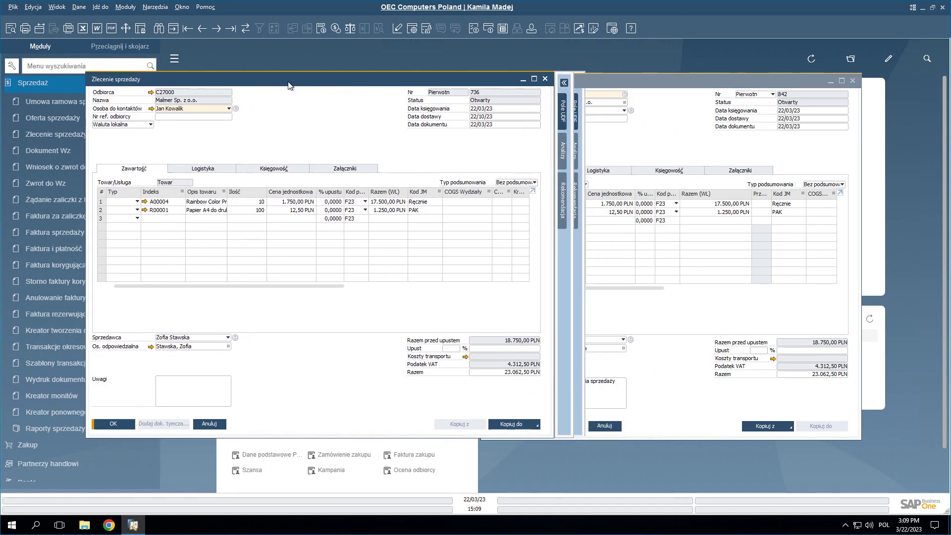
{"action": "left_click", "coordinate": [664, 151]}
{"action": "left_click_drag", "start_coordinate": [674, 87], "coordinate": [685, 86]}
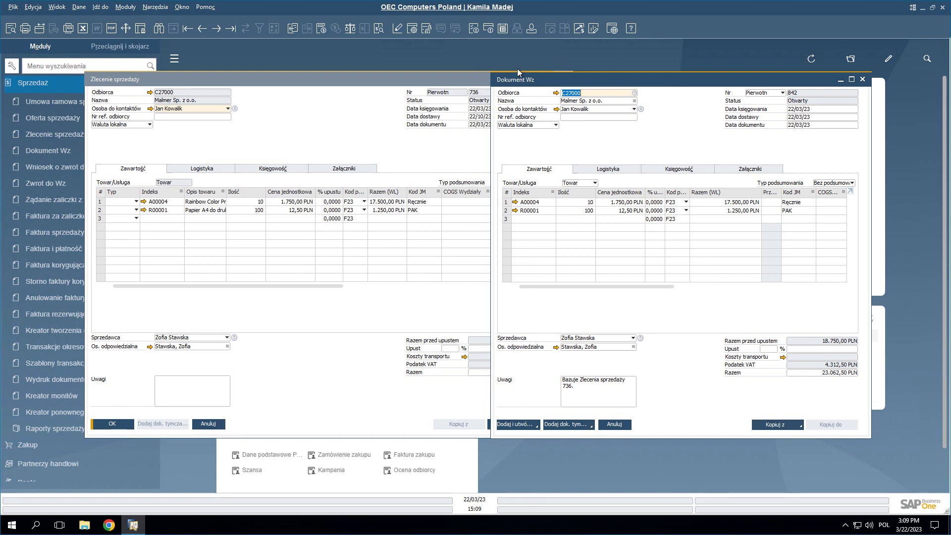
Check the delivery document's form settings, then review its logistics details up to the tracking number field
{"action": "left_click", "coordinate": [415, 28]}
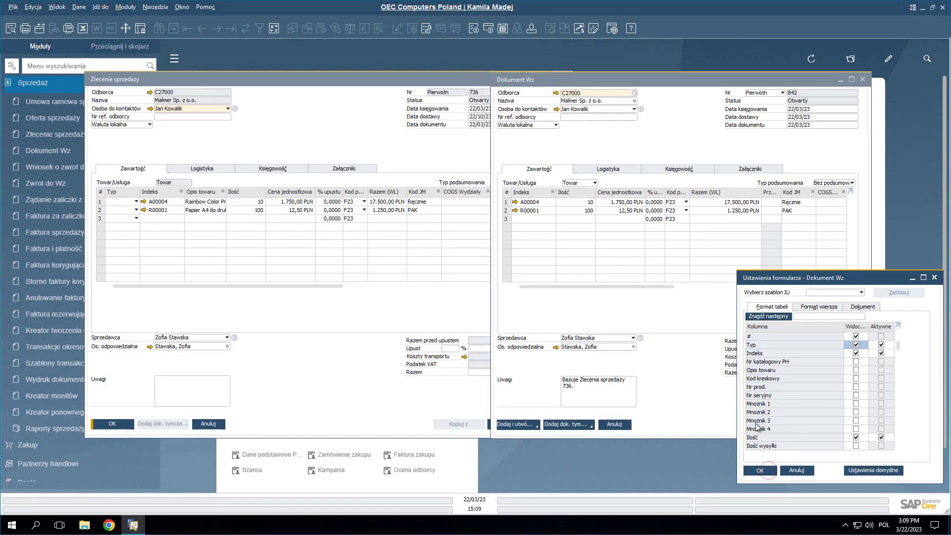
{"action": "left_click", "coordinate": [762, 470]}
{"action": "left_click", "coordinate": [620, 170]}
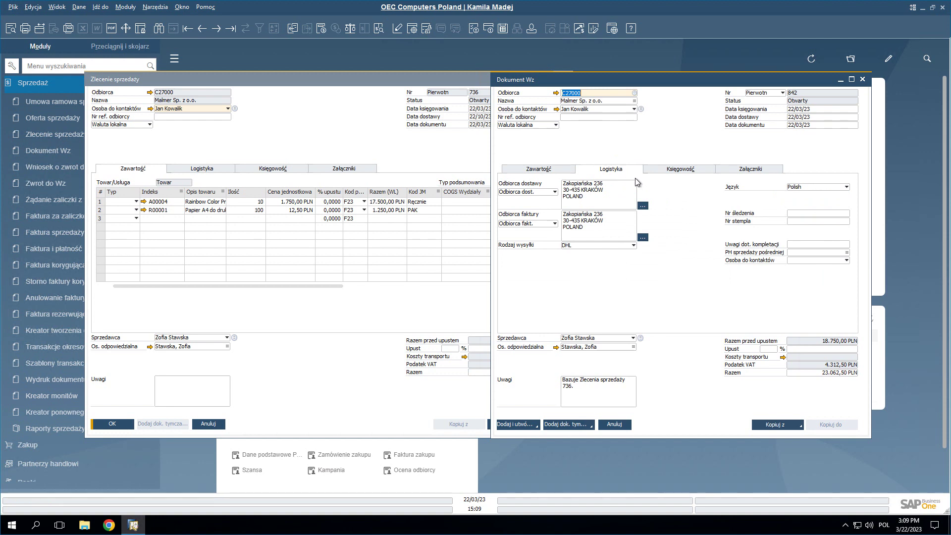
{"action": "left_click", "coordinate": [800, 215]}
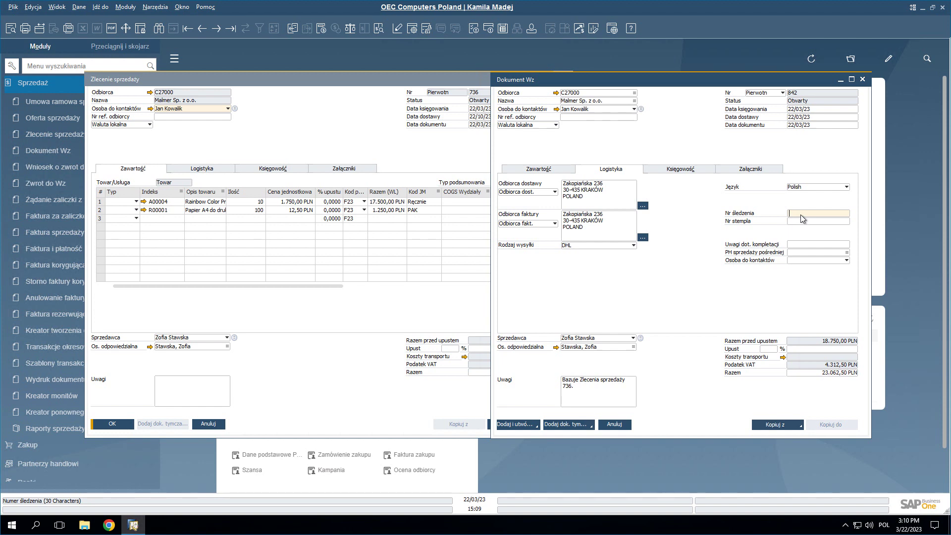
Post the delivery document with the add-and-view option (Dodaj i wyświetl), accepting that it can no longer be changed
{"action": "left_click", "coordinate": [536, 426]}
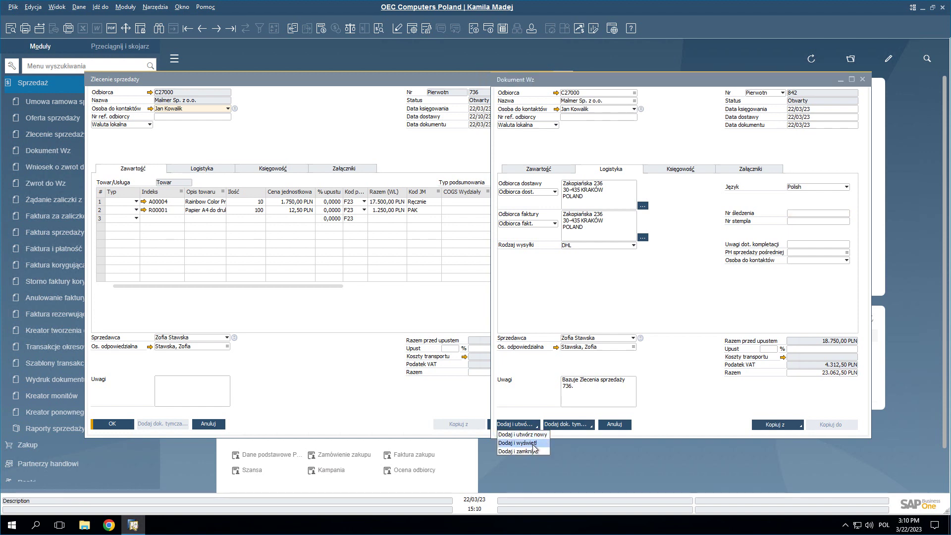
{"action": "left_click", "coordinate": [533, 444]}
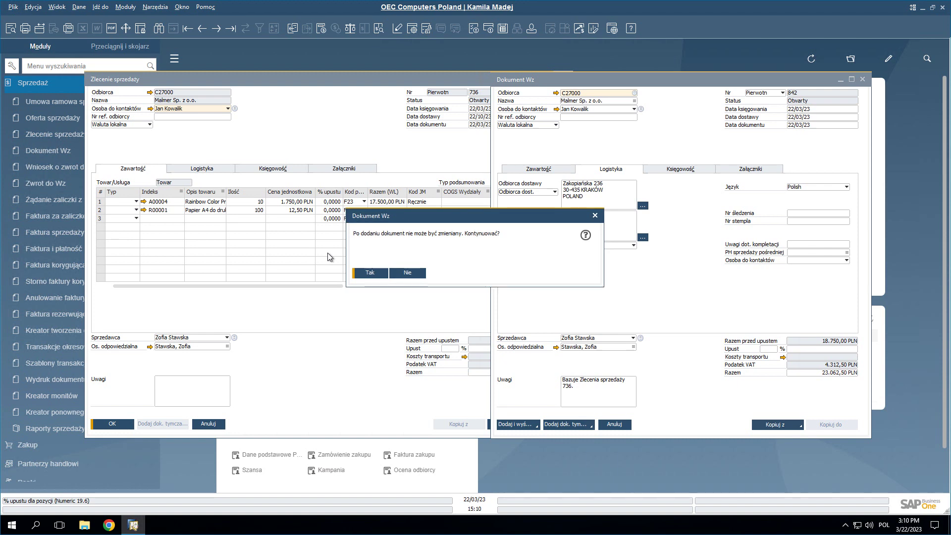
{"action": "left_click", "coordinate": [369, 276]}
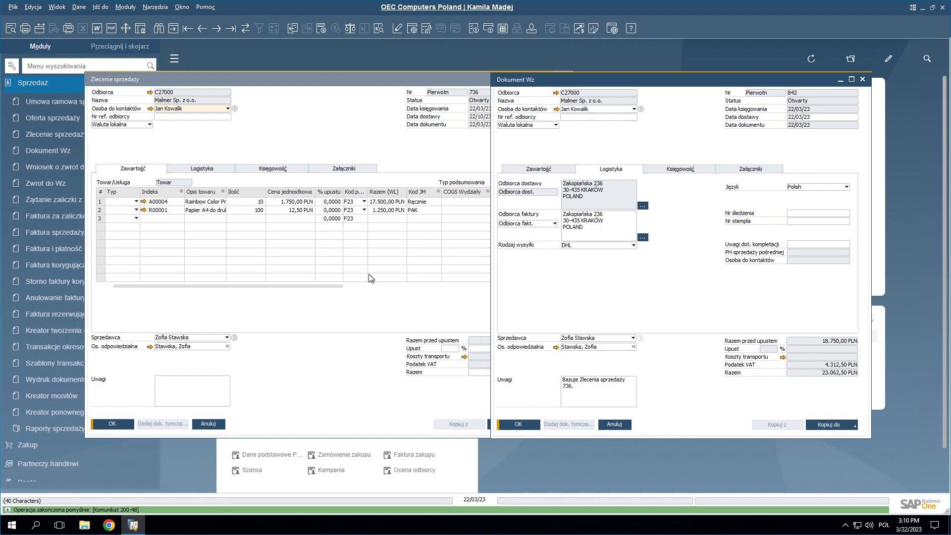
Copy the delivery document to a sales invoice (Faktura sprzedaży) and post it with the add-and-create-new option (Dodaj i utwórz nowy)
{"action": "left_click", "coordinate": [853, 426]}
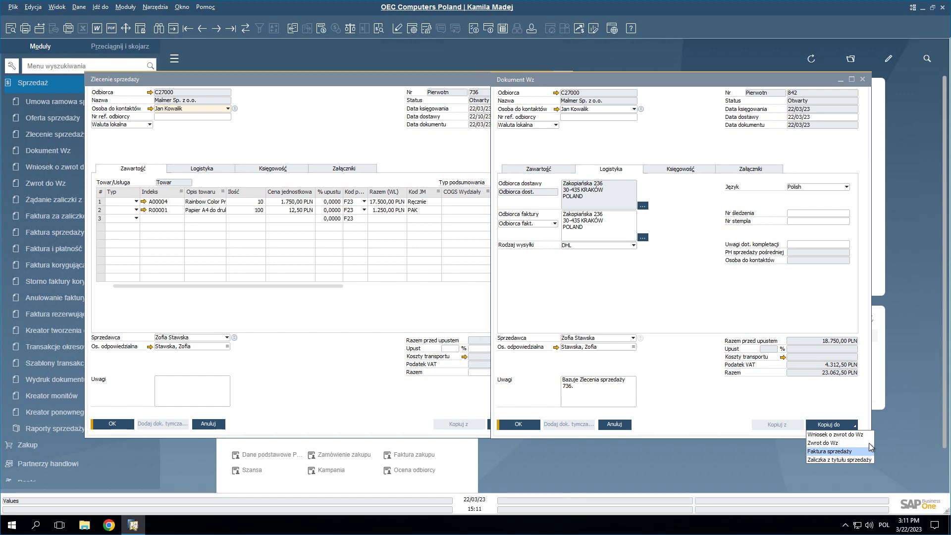
{"action": "left_click", "coordinate": [870, 447]}
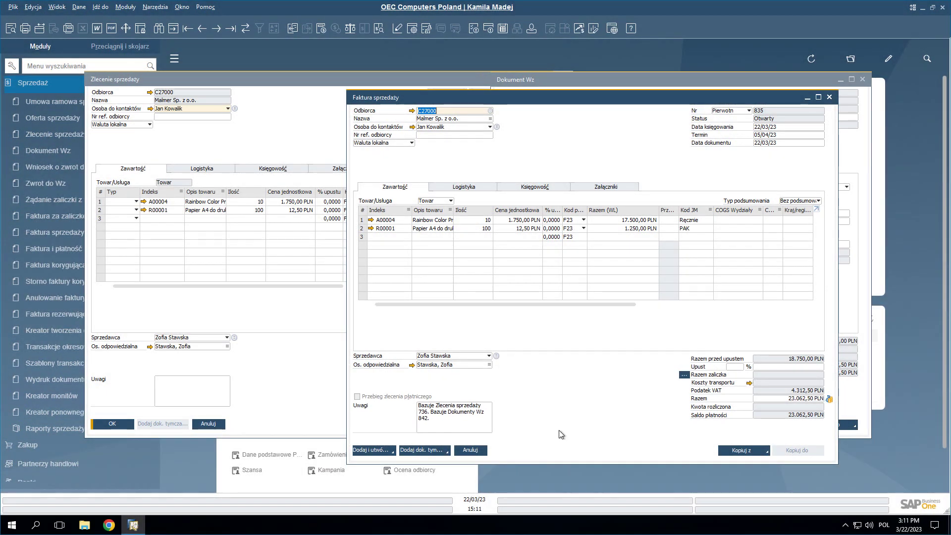
{"action": "left_click", "coordinate": [393, 452]}
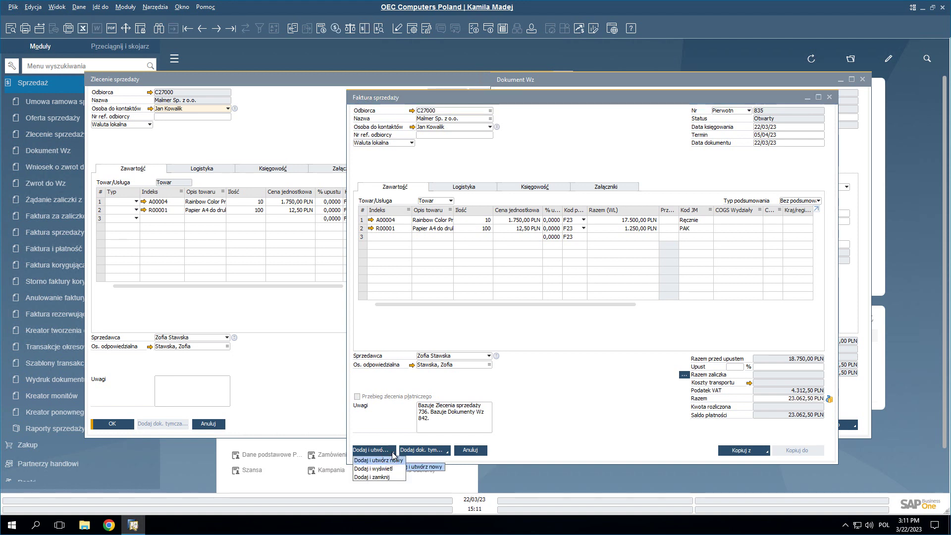
{"action": "left_click", "coordinate": [392, 453]}
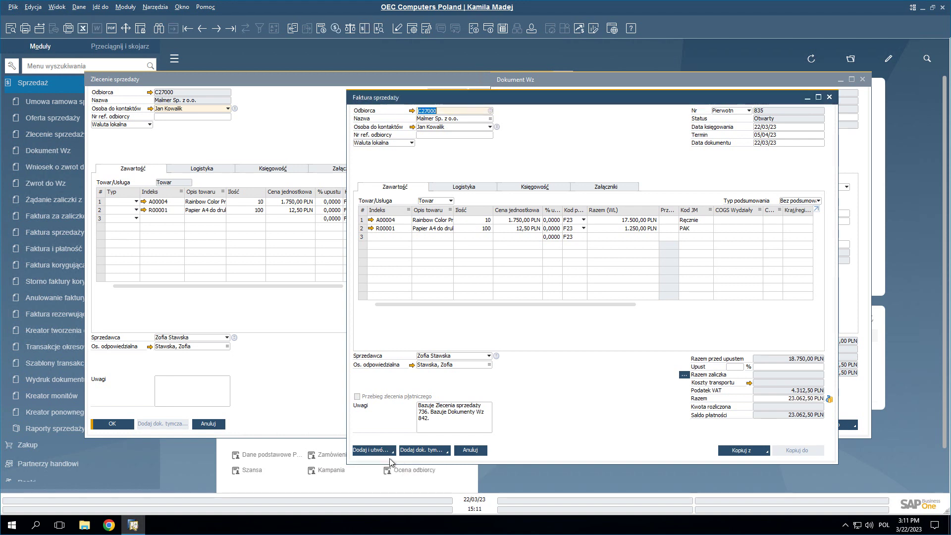
{"action": "left_click", "coordinate": [388, 456]}
{"action": "left_click", "coordinate": [371, 272]}
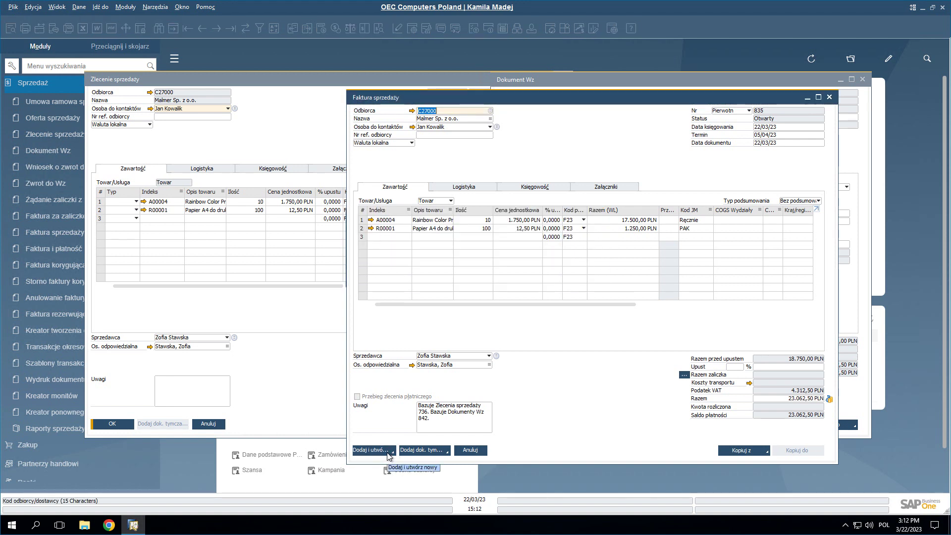
Display the newly posted sales invoice, then close the invoice and delivery document windows
{"action": "left_click", "coordinate": [201, 29]}
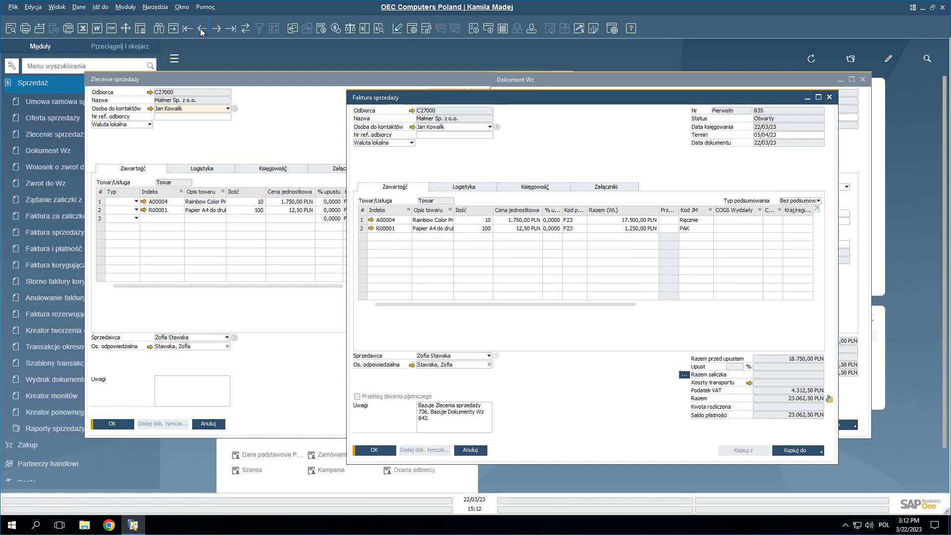
{"action": "key", "text": "Escape"}
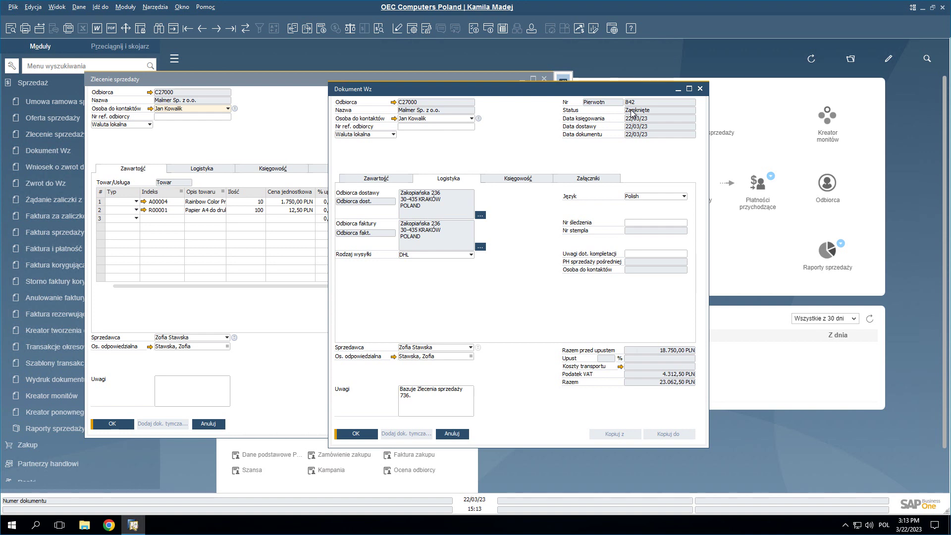
{"action": "left_click", "coordinate": [700, 89]}
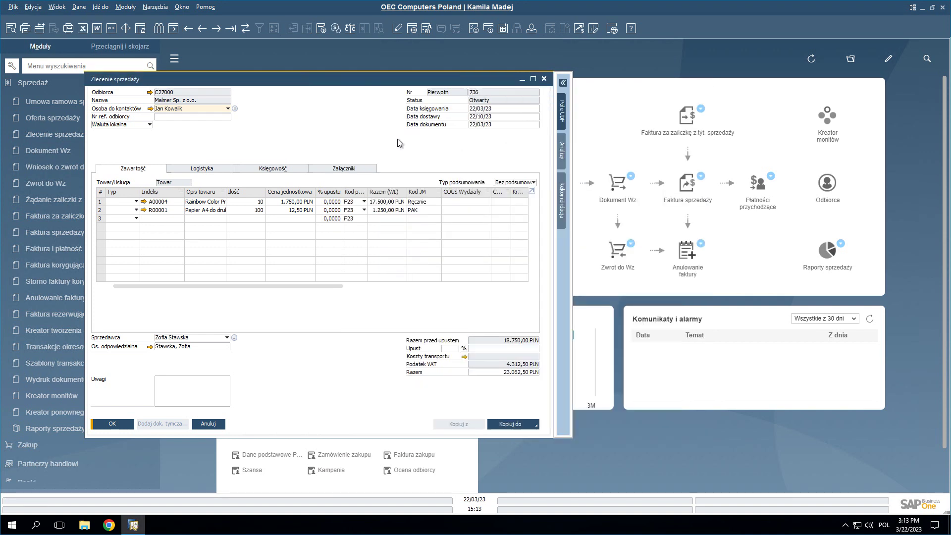
Refresh the sales order record and show its relationship map (Mapa relacji) maximized
{"action": "left_click", "coordinate": [246, 30]}
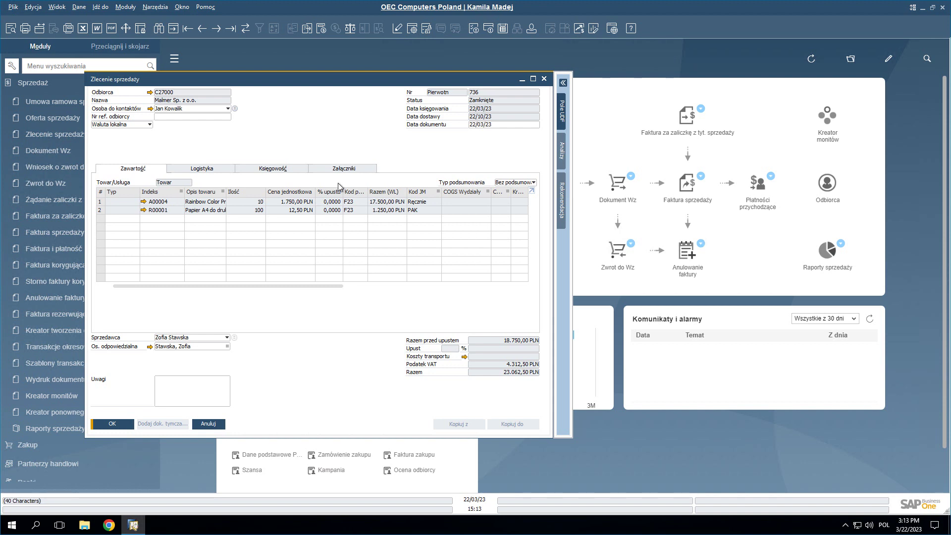
{"action": "right_click", "coordinate": [308, 133]}
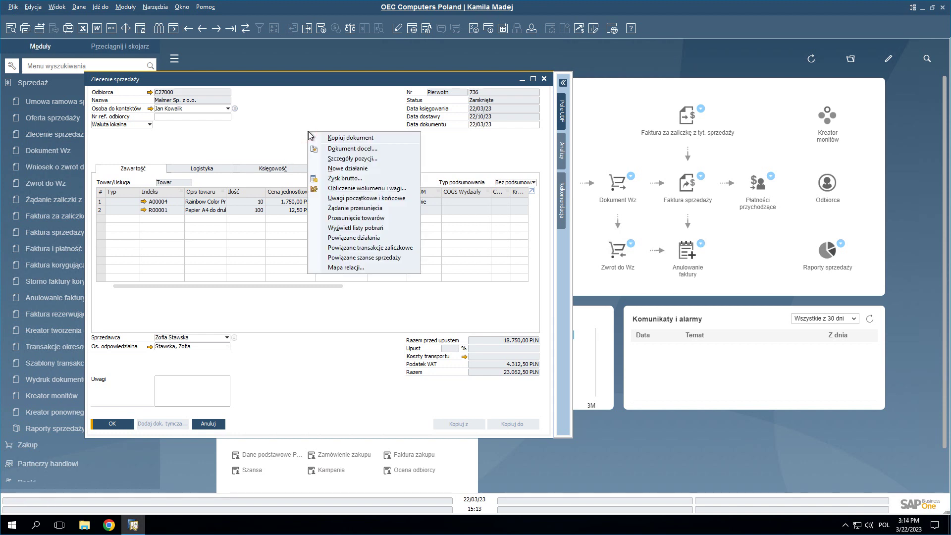
{"action": "left_click", "coordinate": [355, 268]}
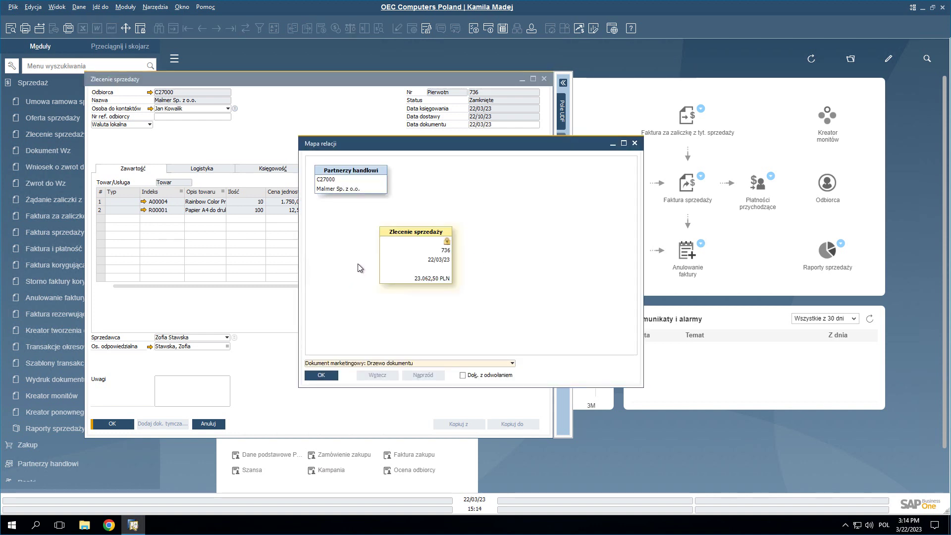
{"action": "left_click", "coordinate": [624, 144]}
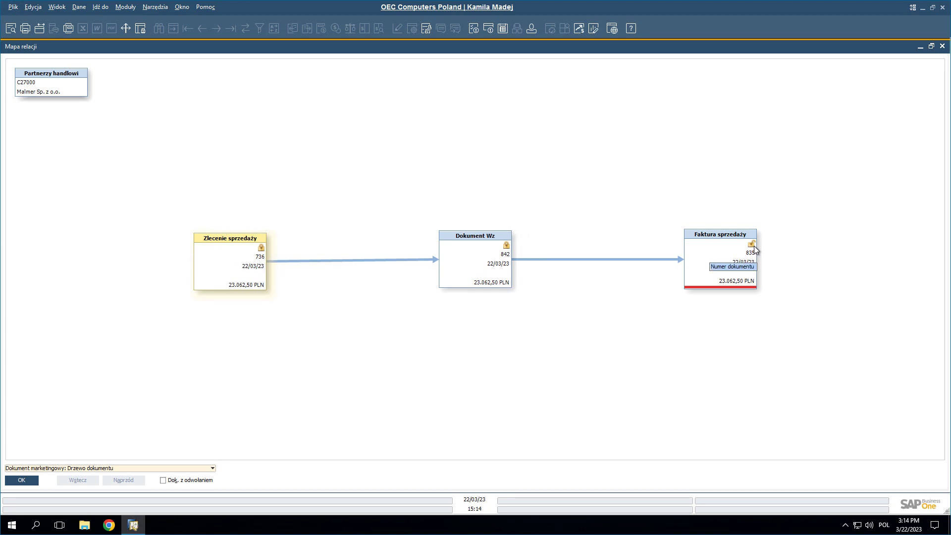
View the sales invoice from the relationship map, then close both the invoice and the map
{"action": "double_click", "coordinate": [710, 252]}
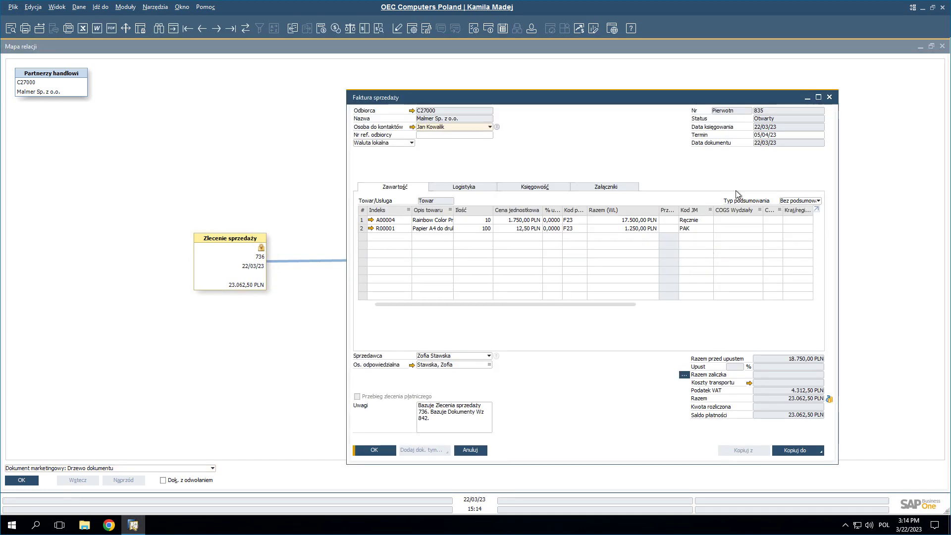
{"action": "left_click", "coordinate": [829, 97]}
{"action": "key", "text": "Escape"}
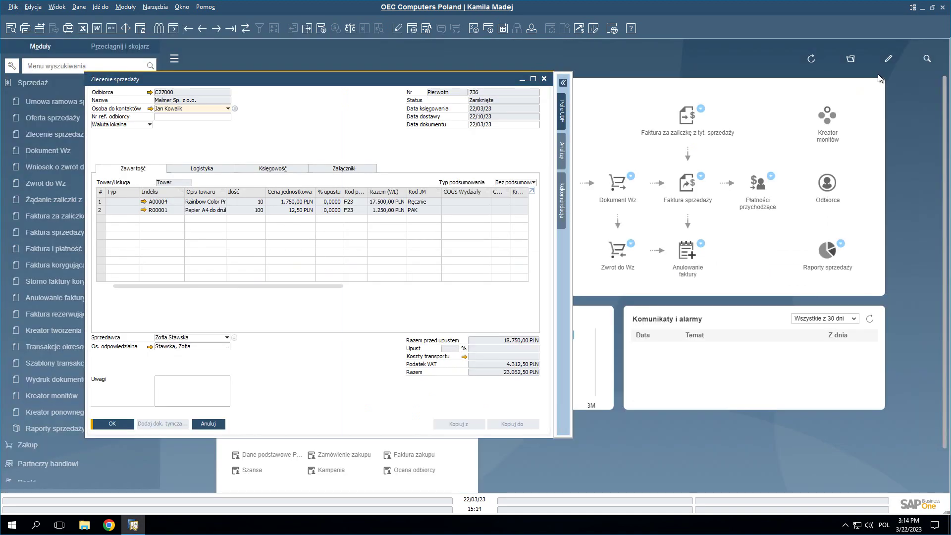
Close the sales order and collapse the module list beside the dashboard
{"action": "key", "text": "Escape"}
{"action": "left_click", "coordinate": [174, 59]}
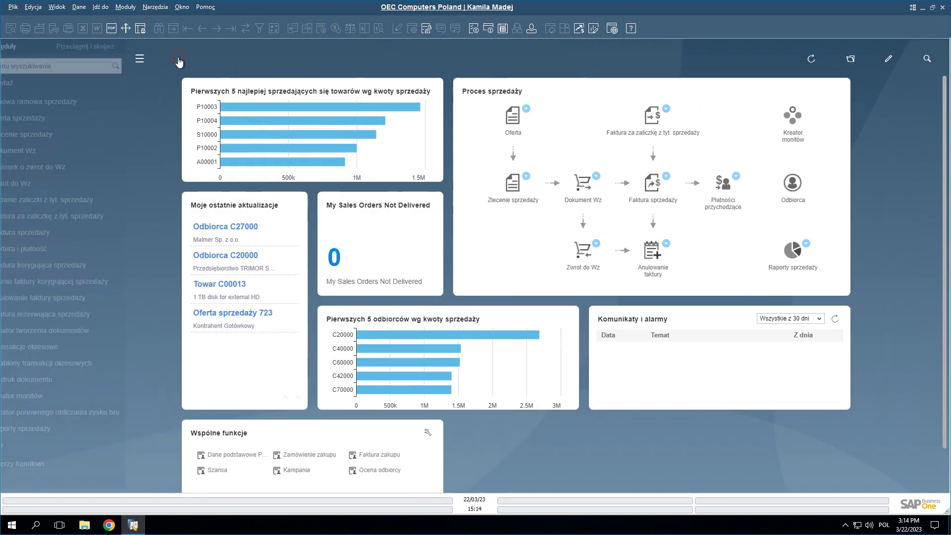